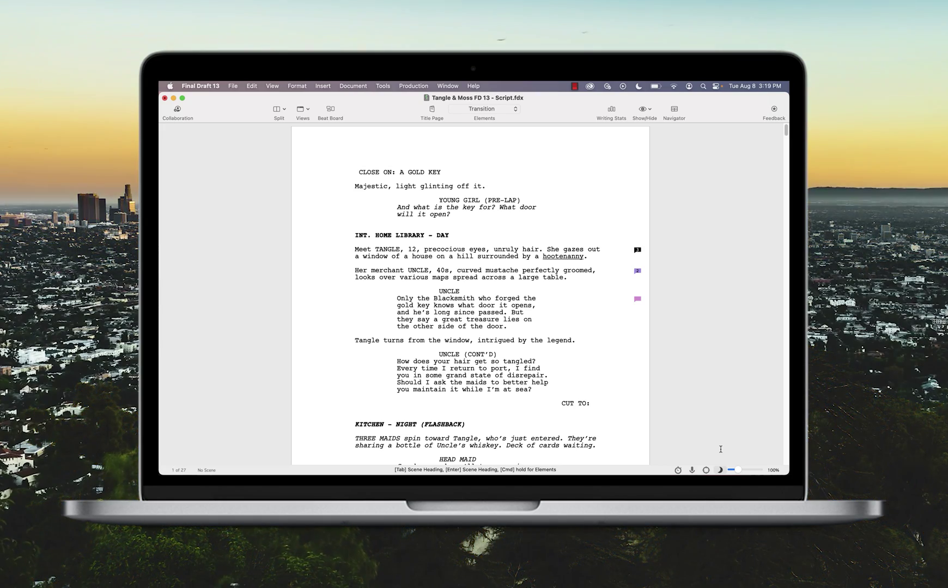
Preview the script in Night Mode, then Midnight Mode, then set the appearance to System
{"action": "left_click", "coordinate": [721, 469]}
{"action": "left_click", "coordinate": [721, 457]}
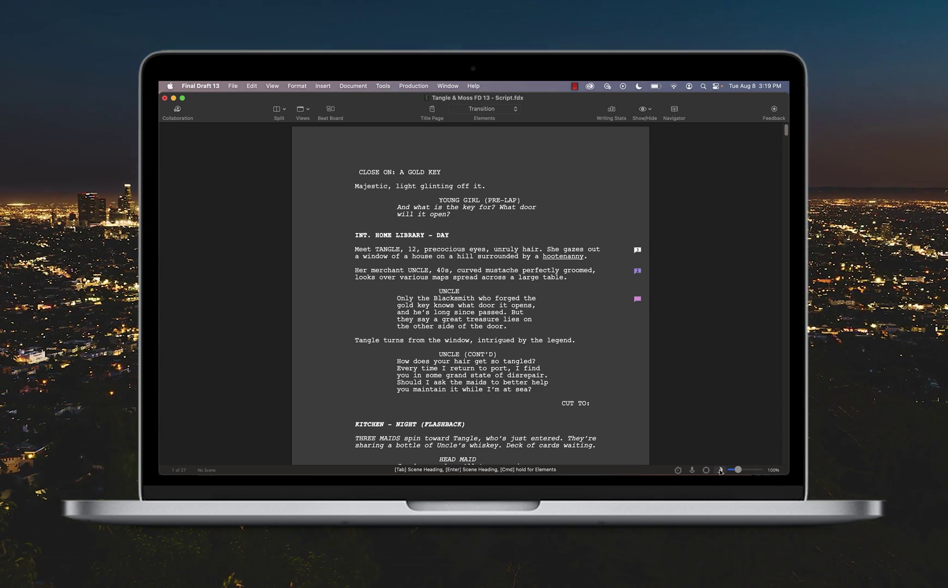
{"action": "left_click", "coordinate": [720, 467]}
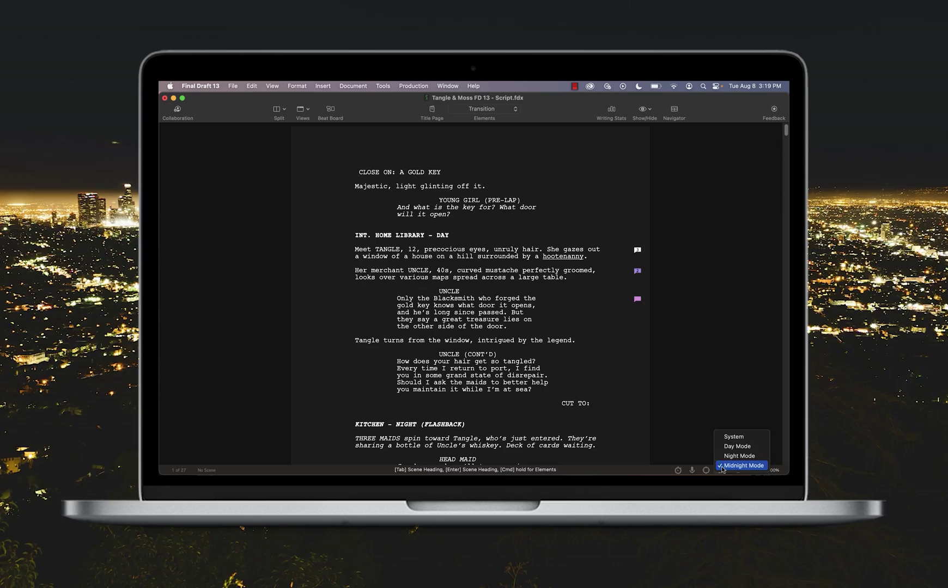
{"action": "left_click", "coordinate": [733, 437]}
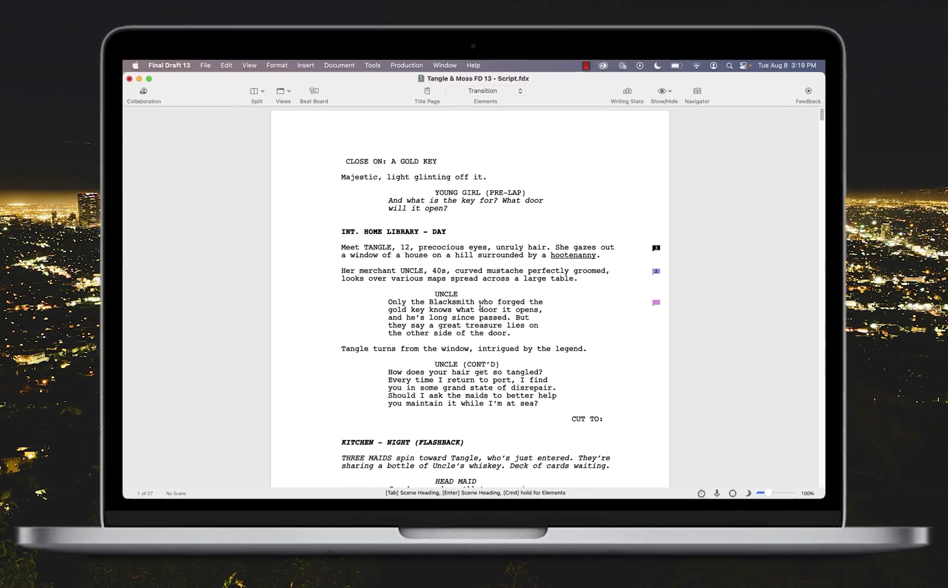
In System Settings Appearance, try Dark and then set the Mac to Auto
{"action": "left_click", "coordinate": [135, 66]}
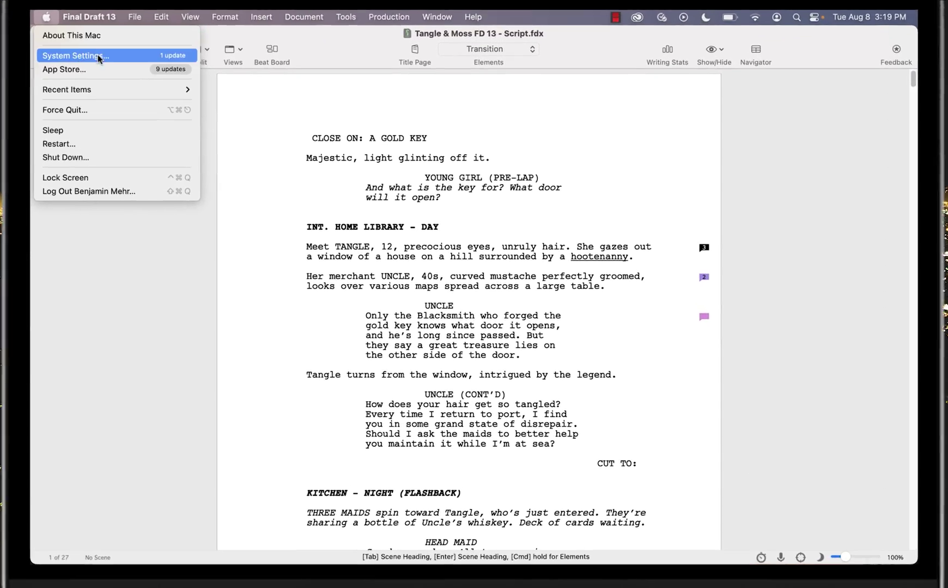
{"action": "left_click", "coordinate": [98, 55]}
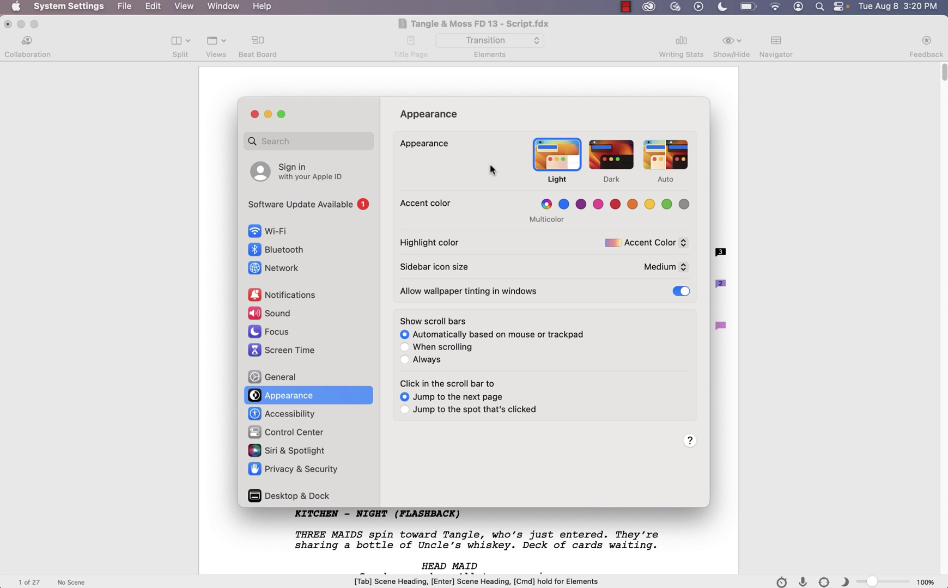
{"action": "left_click", "coordinate": [627, 171]}
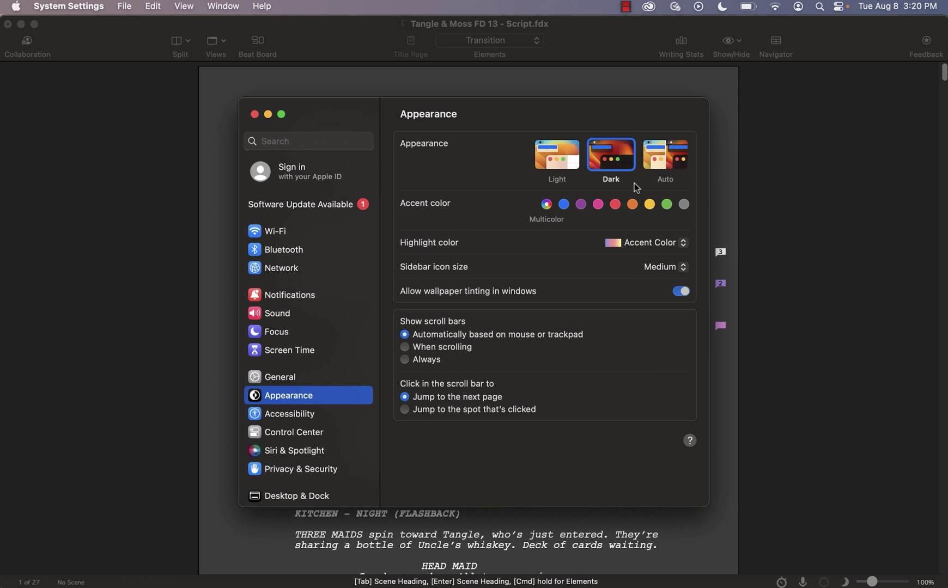
{"action": "left_click", "coordinate": [680, 170]}
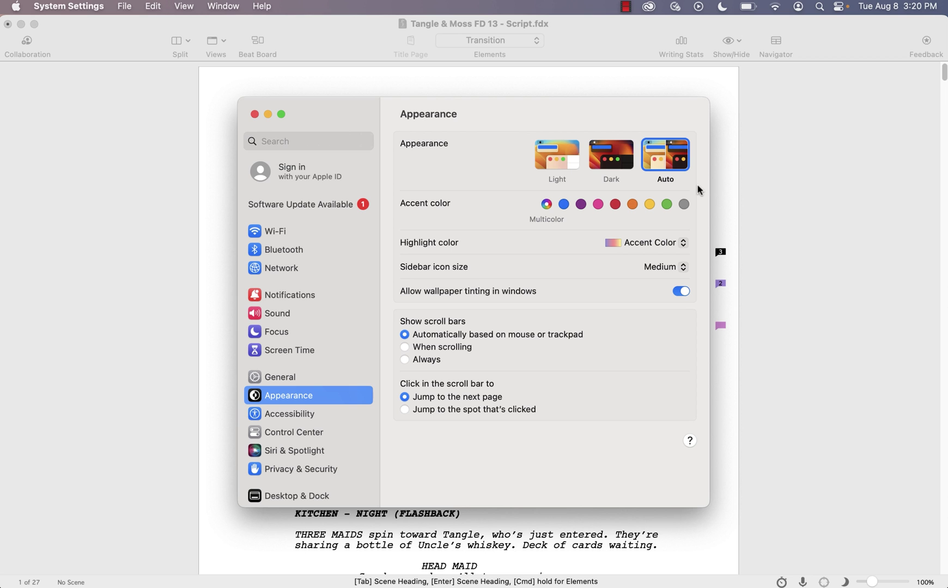
Close System Settings and switch the script to Midnight Mode through View > Appearance
{"action": "left_click", "coordinate": [254, 114]}
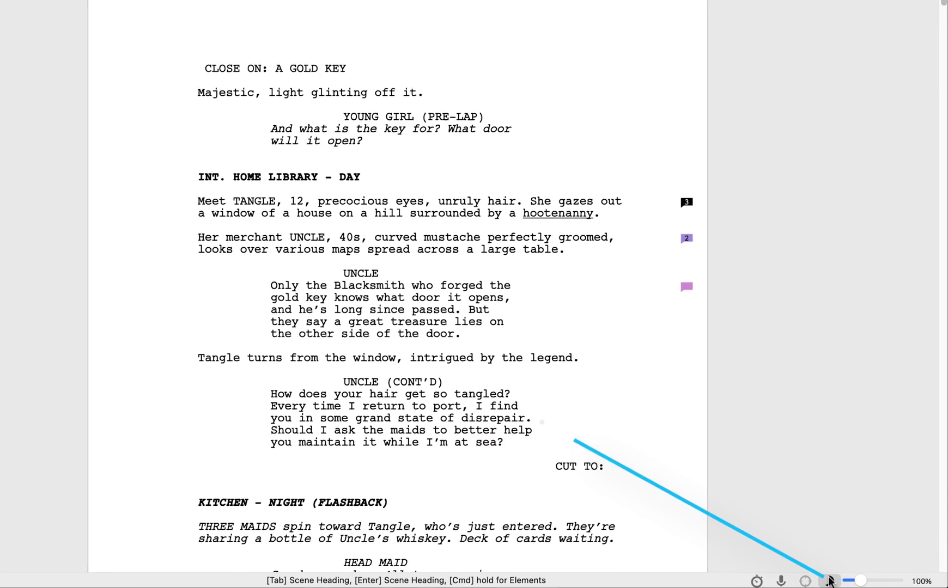
{"action": "left_click", "coordinate": [845, 581]}
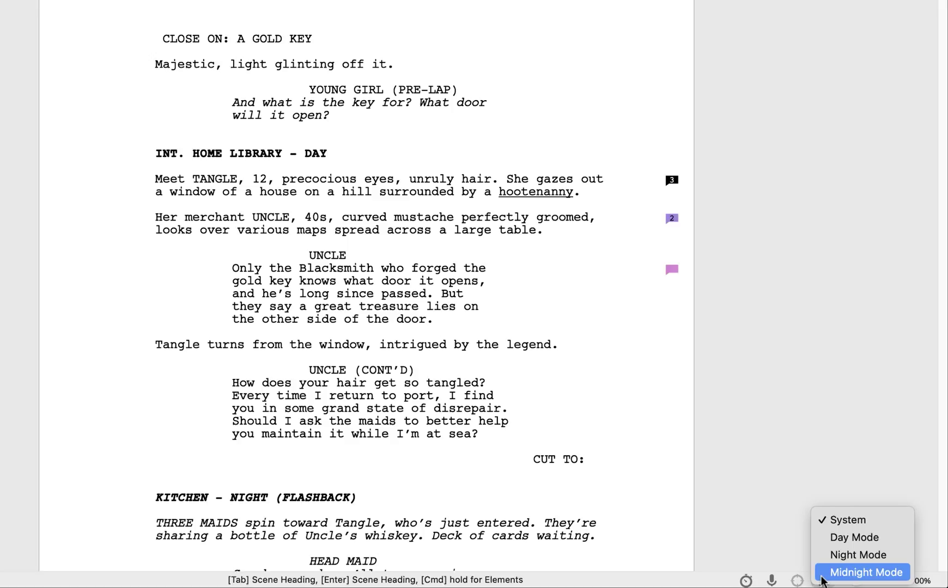
{"action": "left_click", "coordinate": [182, 8]}
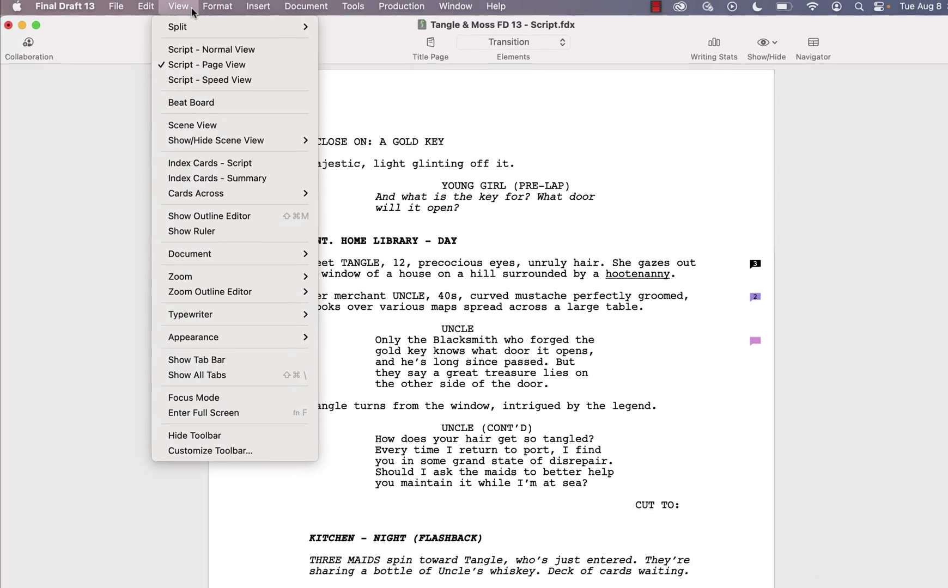
{"action": "mouse_move", "coordinate": [222, 321]}
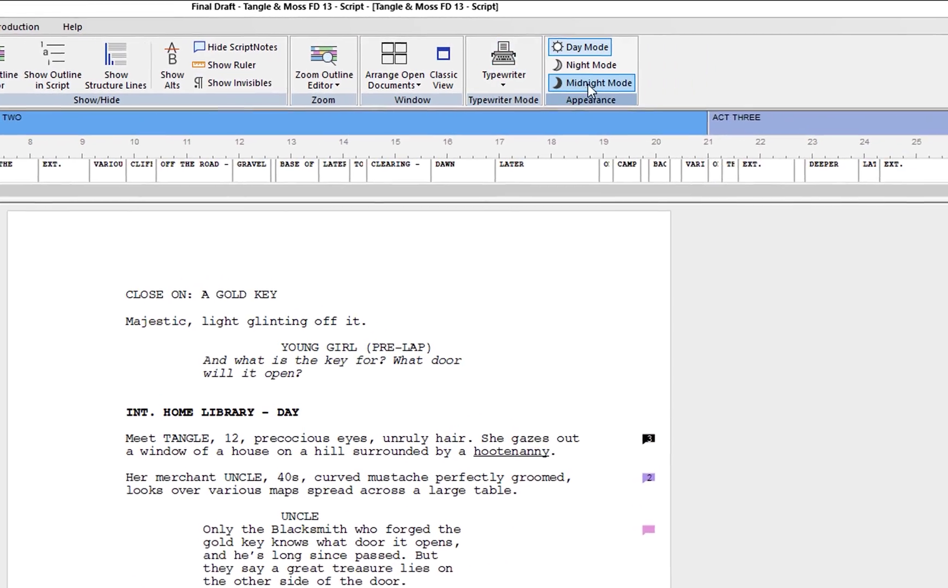
{"action": "left_click", "coordinate": [888, 71]}
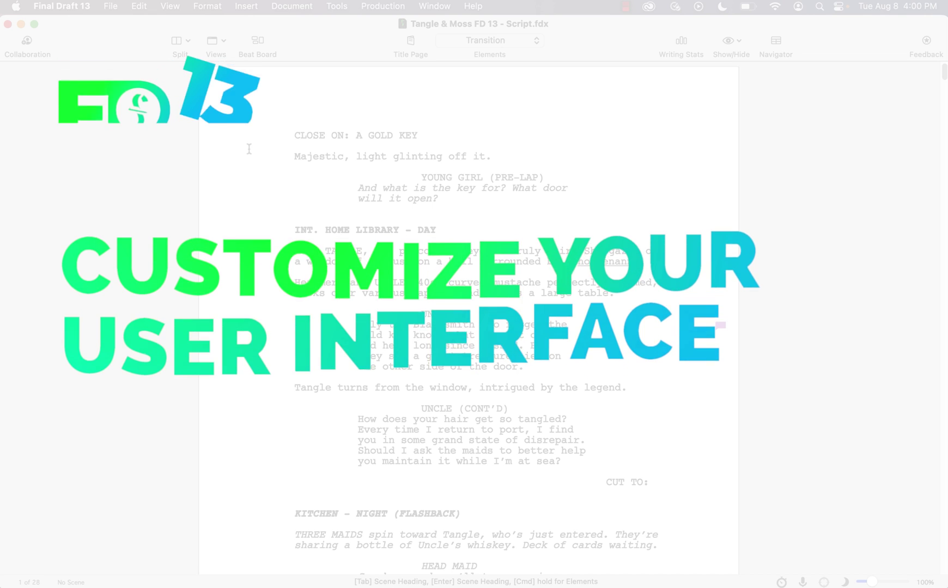
Open Customize Toolbar and turn on the Edit, File and Format toolbars
{"action": "left_click", "coordinate": [180, 8]}
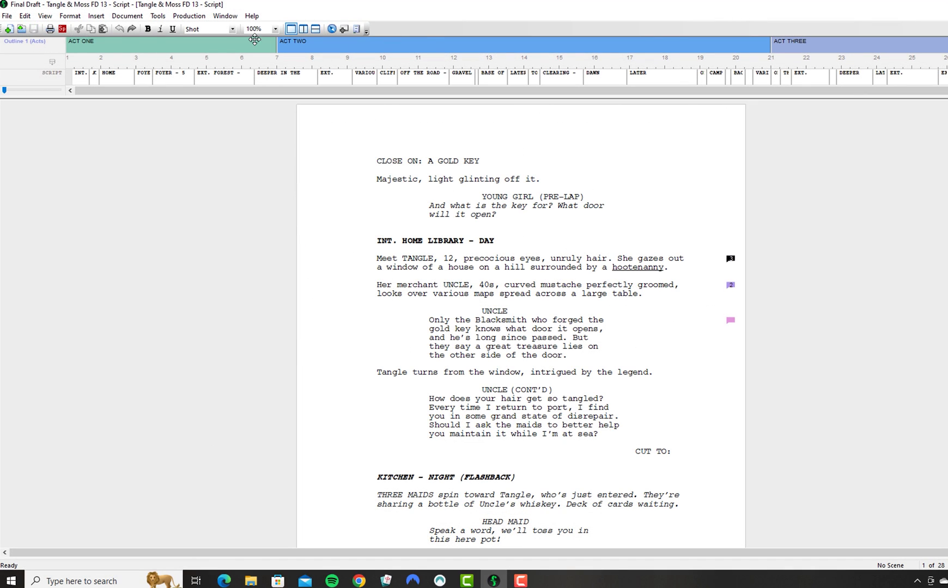
{"action": "left_click", "coordinate": [48, 17]}
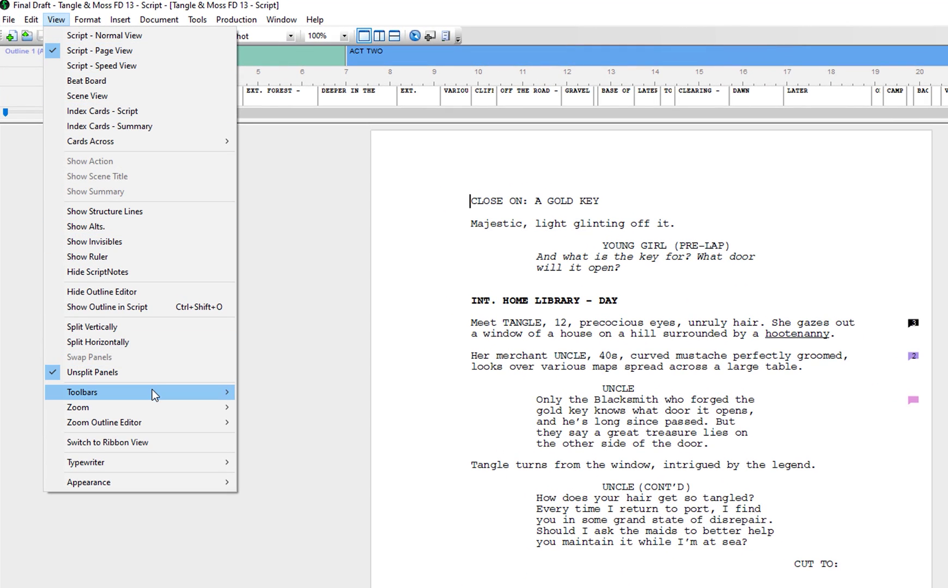
{"action": "left_click", "coordinate": [279, 564]}
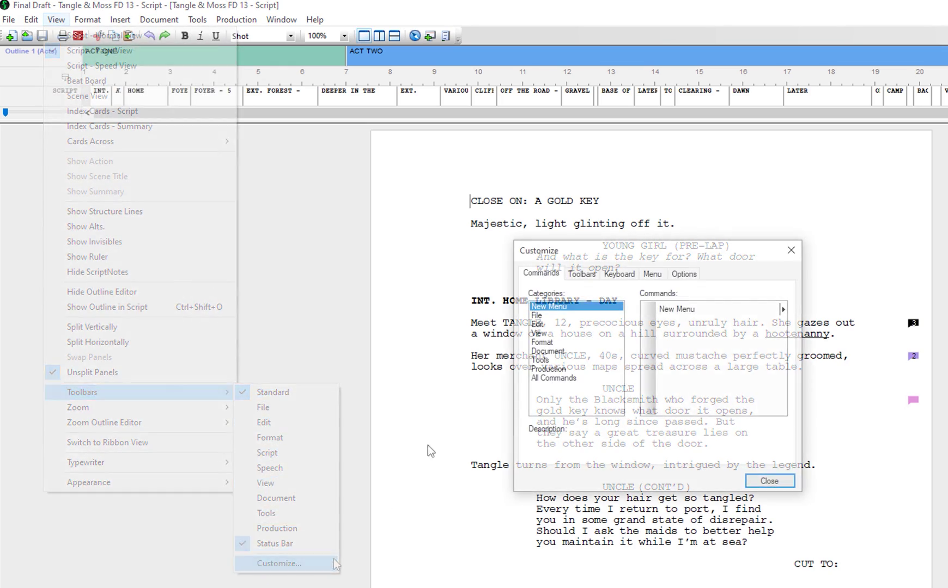
{"action": "left_click", "coordinate": [577, 259]}
{"action": "left_click", "coordinate": [535, 299]}
{"action": "left_click", "coordinate": [535, 308]}
{"action": "left_click", "coordinate": [535, 318]}
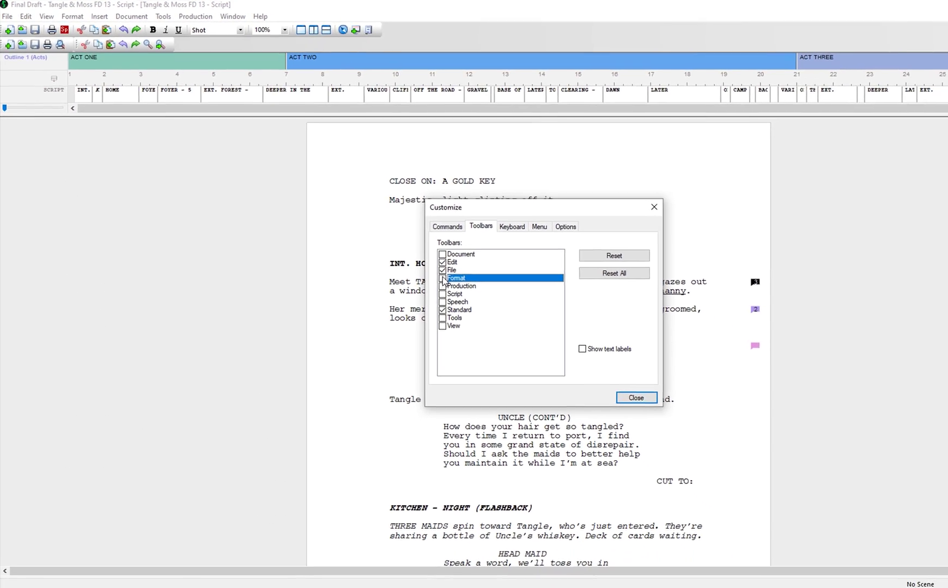
Remove Split, Feedback and Show/Hide from the toolbar, and add Track Changes and Revisions
{"action": "left_click_drag", "start_coordinate": [157, 41], "coordinate": [167, 87]}
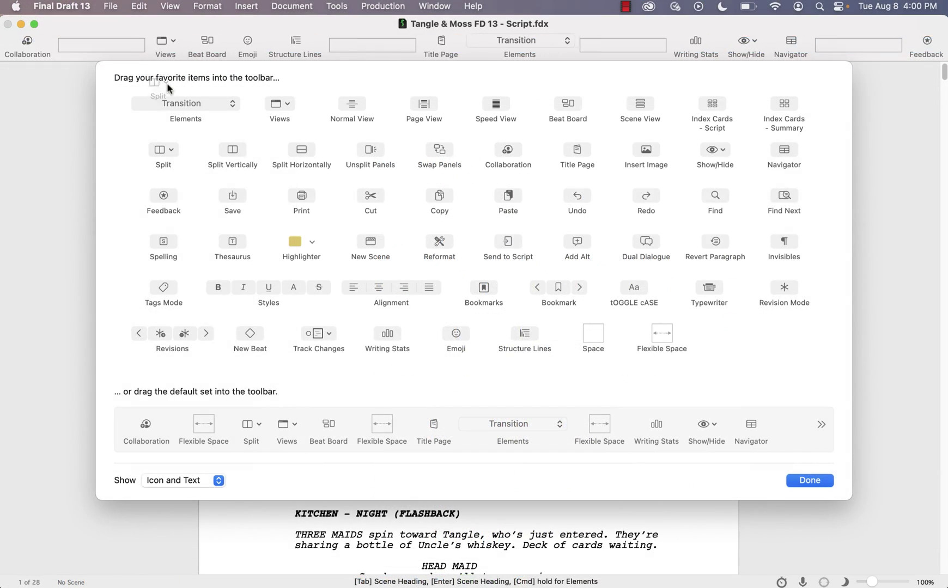
{"action": "left_click_drag", "start_coordinate": [312, 334], "coordinate": [451, 58]}
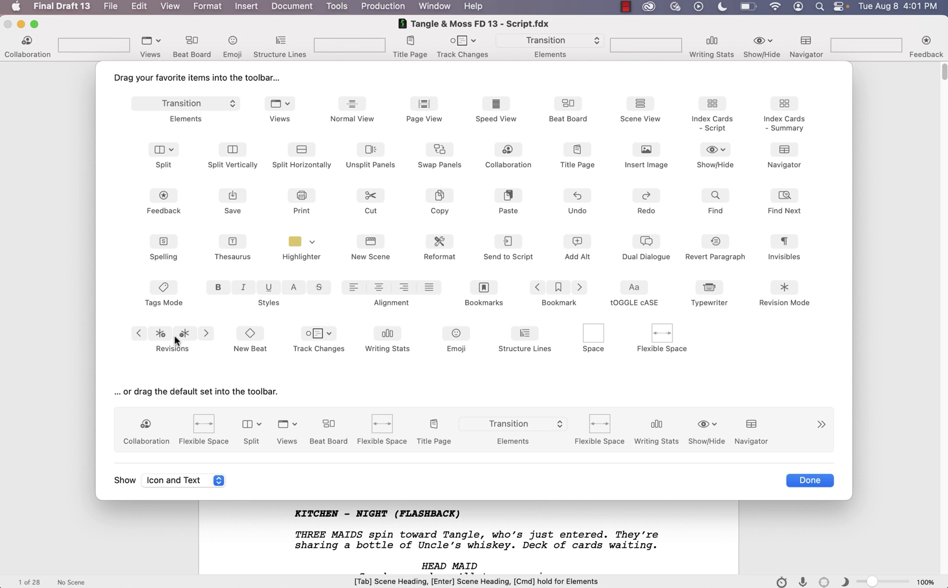
{"action": "left_click_drag", "start_coordinate": [175, 340], "coordinate": [498, 51]}
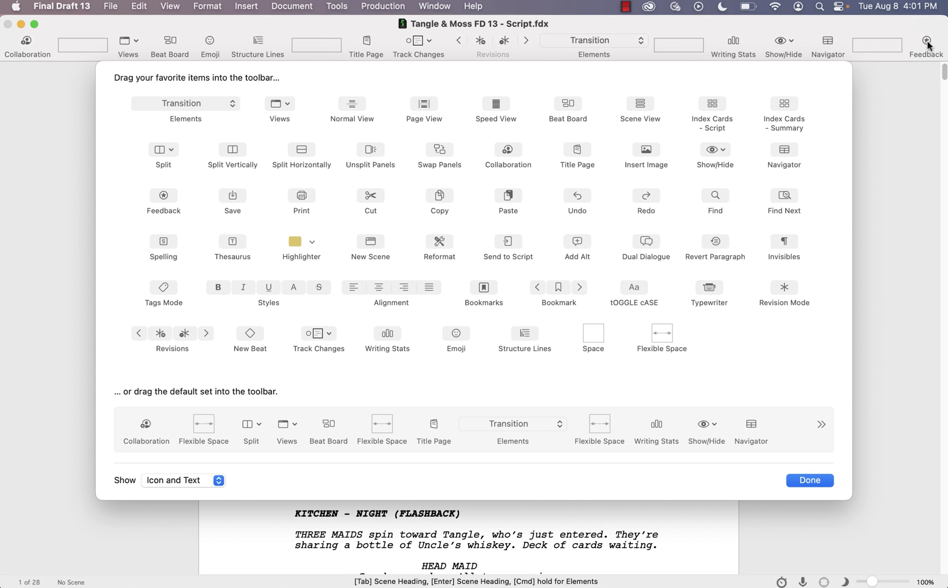
{"action": "left_click_drag", "start_coordinate": [827, 83], "coordinate": [767, 117]}
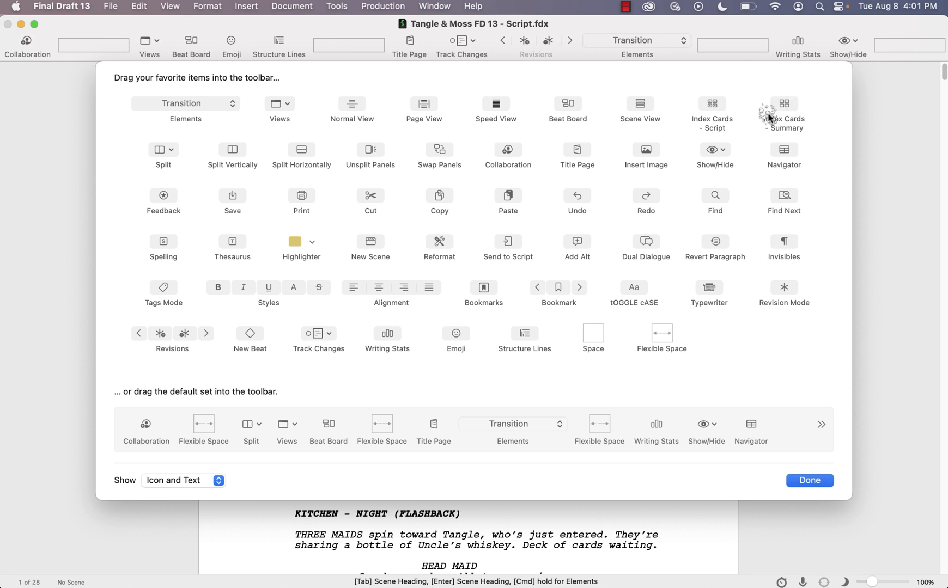
{"action": "left_click_drag", "start_coordinate": [849, 49], "coordinate": [776, 113]}
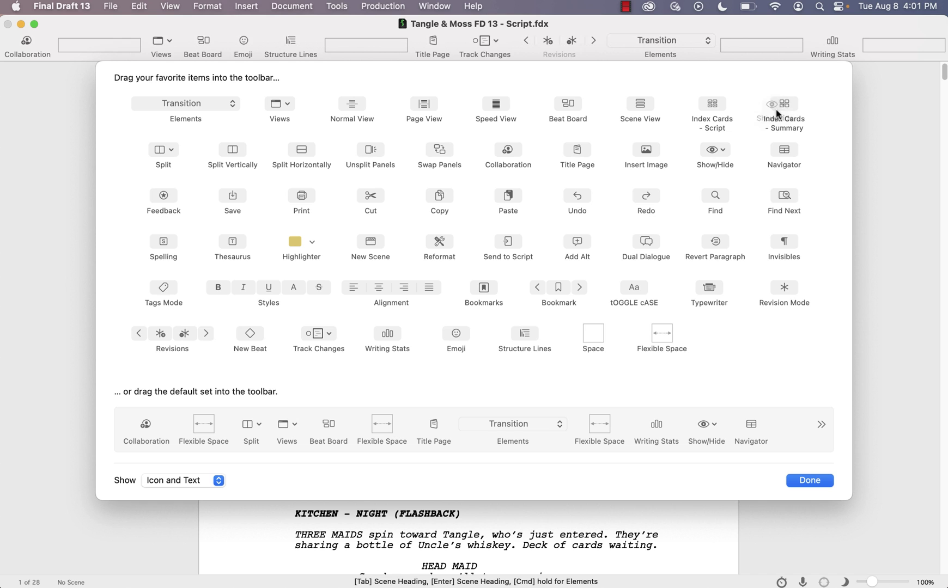
{"action": "left_click", "coordinate": [825, 479]}
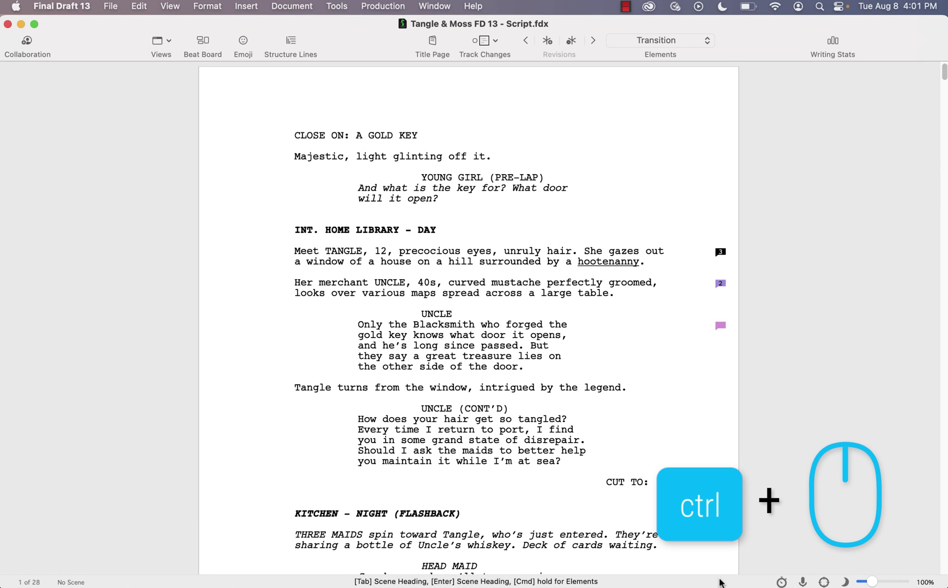
Hide the status bar's zoom slider, turning Document Status off and then back on
{"action": "left_click", "coordinate": [720, 582], "text": "ctrl"}
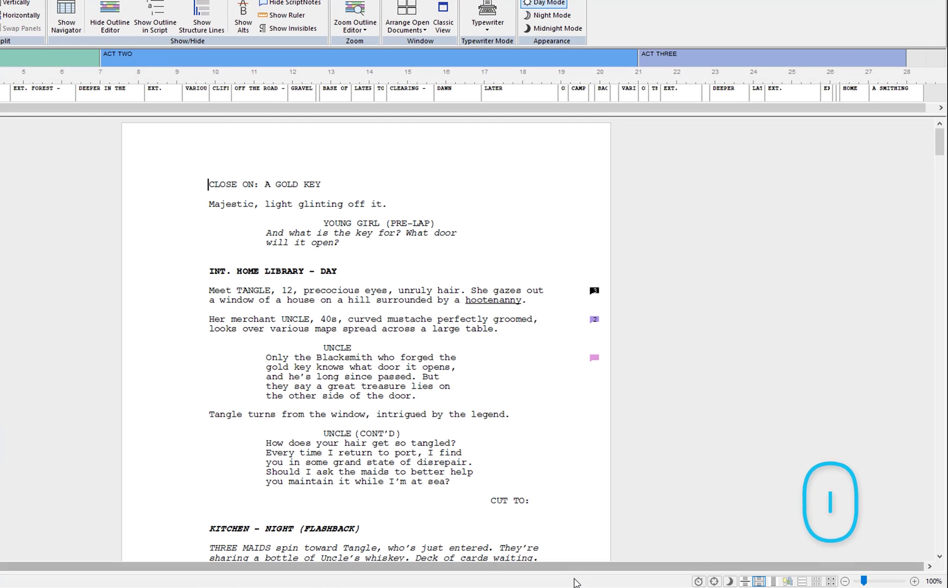
{"action": "right_click", "coordinate": [572, 581]}
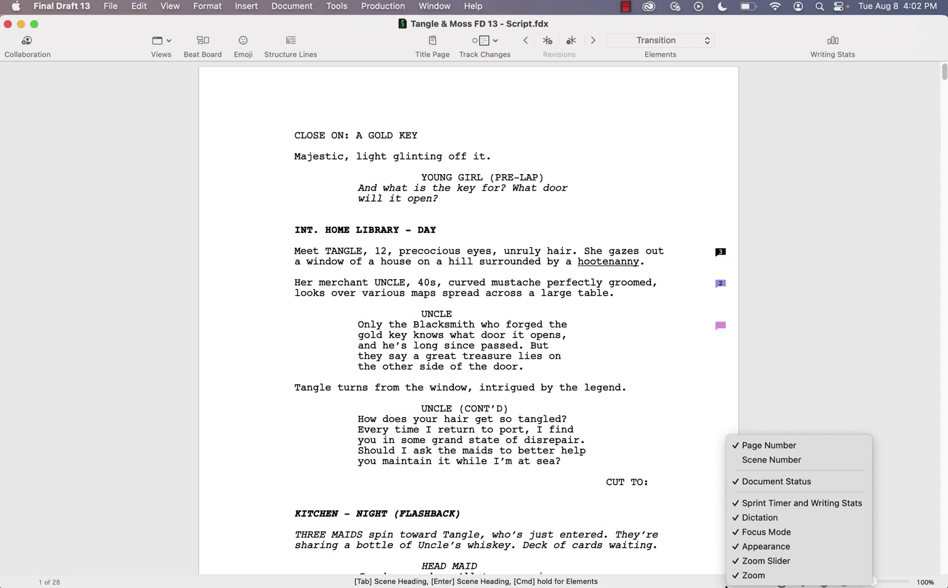
{"action": "left_click", "coordinate": [837, 481]}
{"action": "left_click", "coordinate": [742, 580], "text": "ctrl"}
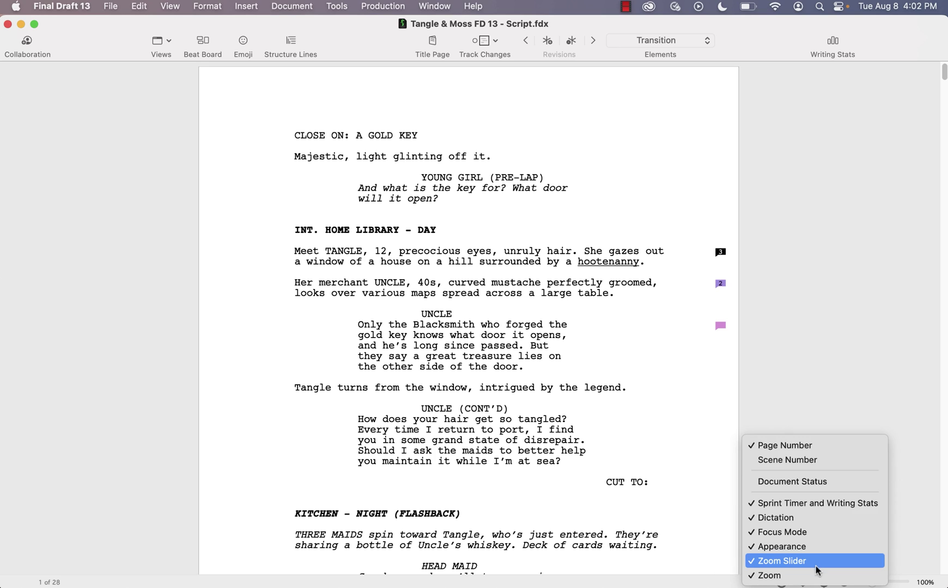
{"action": "left_click", "coordinate": [840, 561]}
{"action": "left_click", "coordinate": [844, 580], "text": "ctrl"}
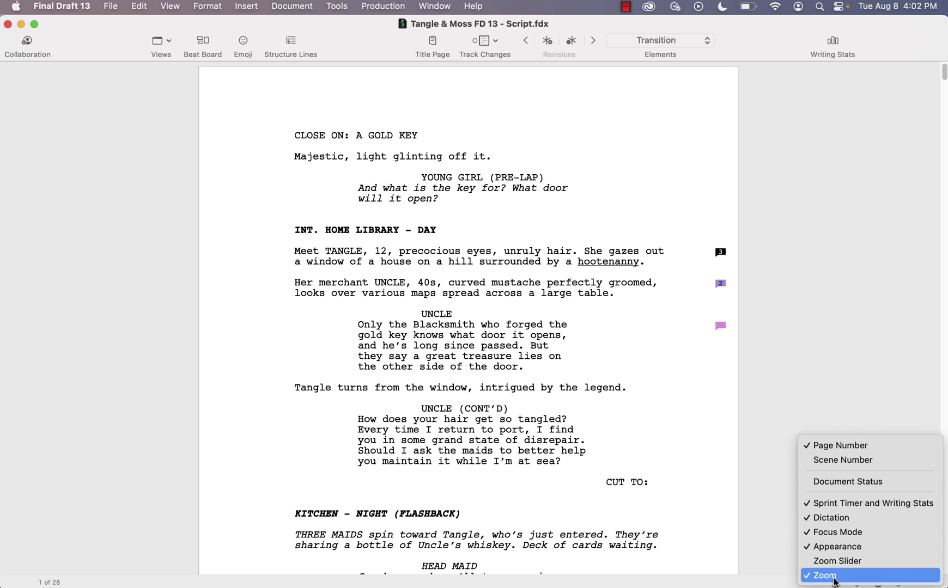
{"action": "left_click", "coordinate": [884, 481]}
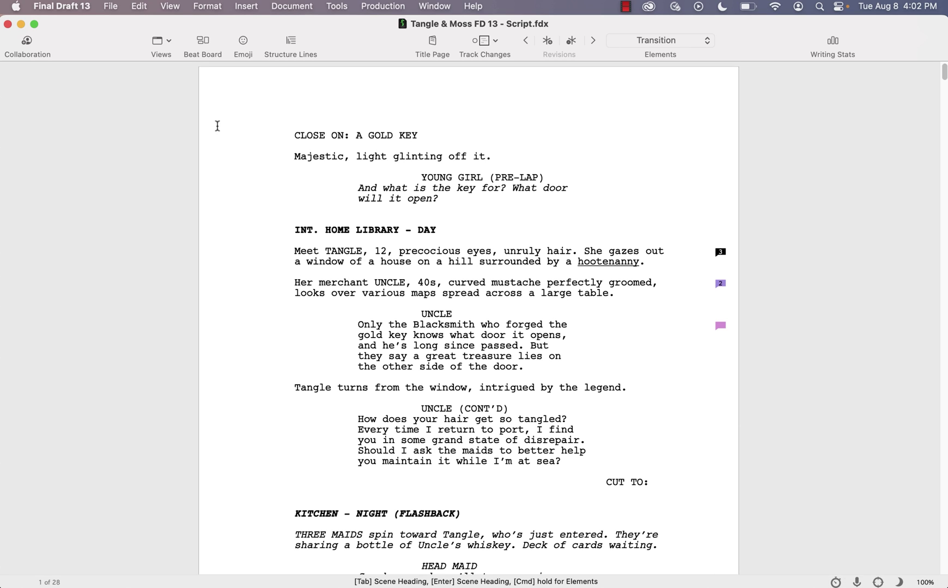
Switch to Midnight Mode, Script - Speed View and Focus Mode from the View menu
{"action": "left_click", "coordinate": [182, 10]}
{"action": "mouse_move", "coordinate": [241, 322]}
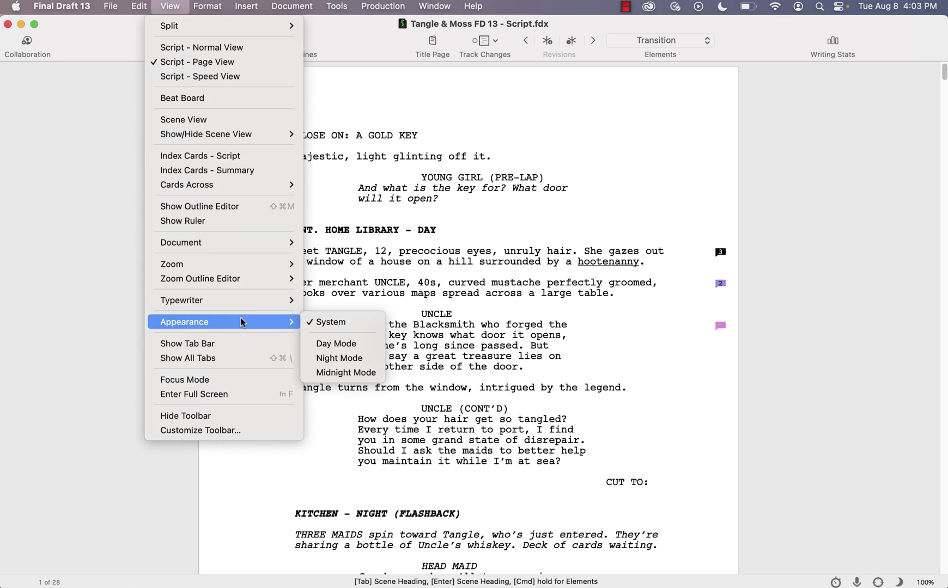
{"action": "left_click", "coordinate": [343, 373]}
{"action": "left_click", "coordinate": [170, 6]}
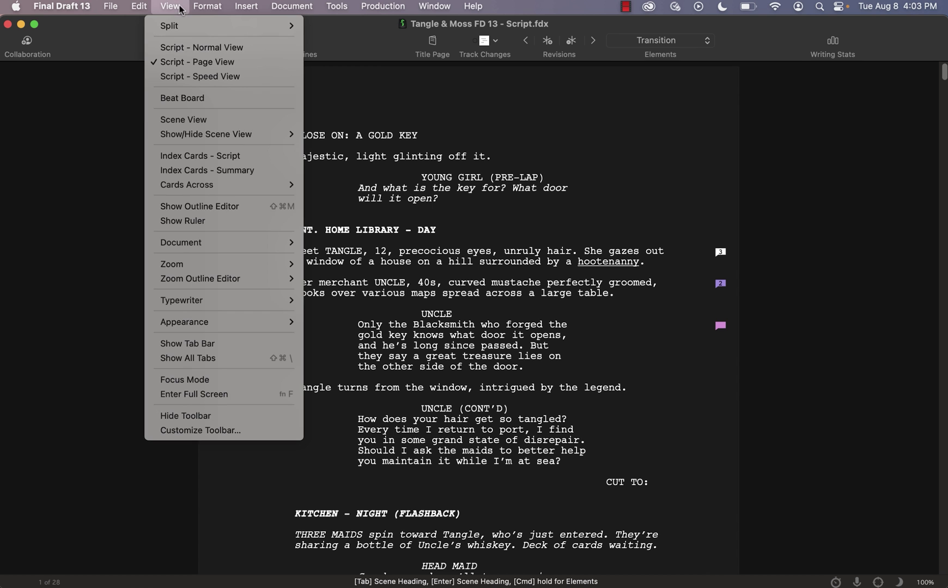
{"action": "left_click", "coordinate": [261, 75]}
{"action": "left_click", "coordinate": [180, 9]}
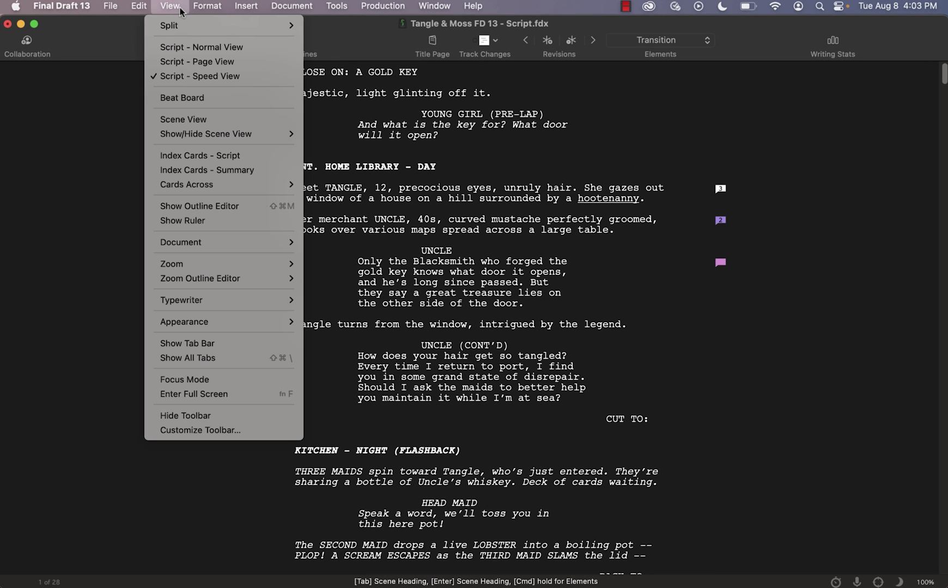
{"action": "left_click", "coordinate": [235, 384]}
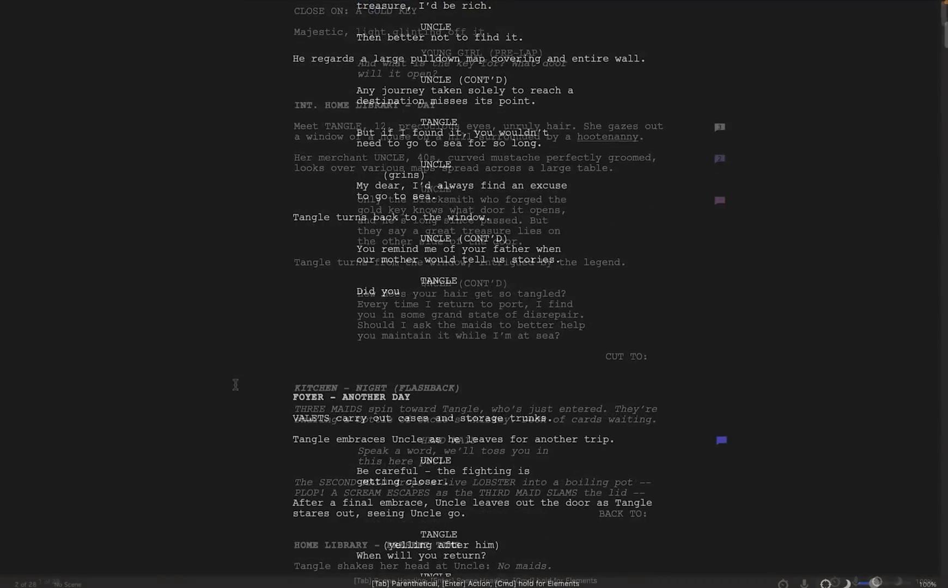
Finish the action 'Tangle waits for an answer as Uncle returns his focus to the maps…' and start TANGLE's line
{"action": "type", "text": "gle waits for an answer as Uncle returns his focus to the maps across the table."}
{"action": "key", "text": "Return"}
{"action": "type", "text": "TANGLE"}
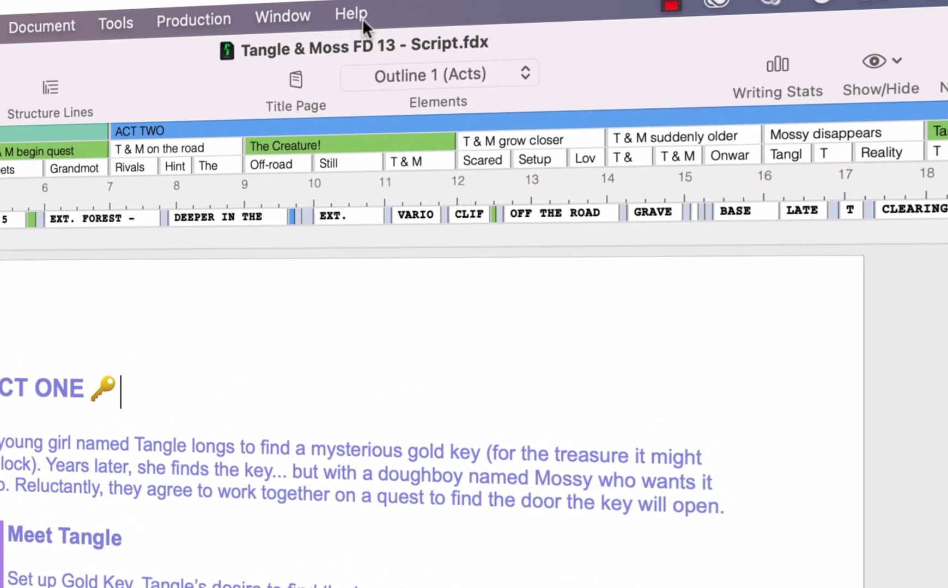
Open the Help menu showing Get Support, Submit Feedback, Learn and the User Guide
{"action": "left_click", "coordinate": [491, 30]}
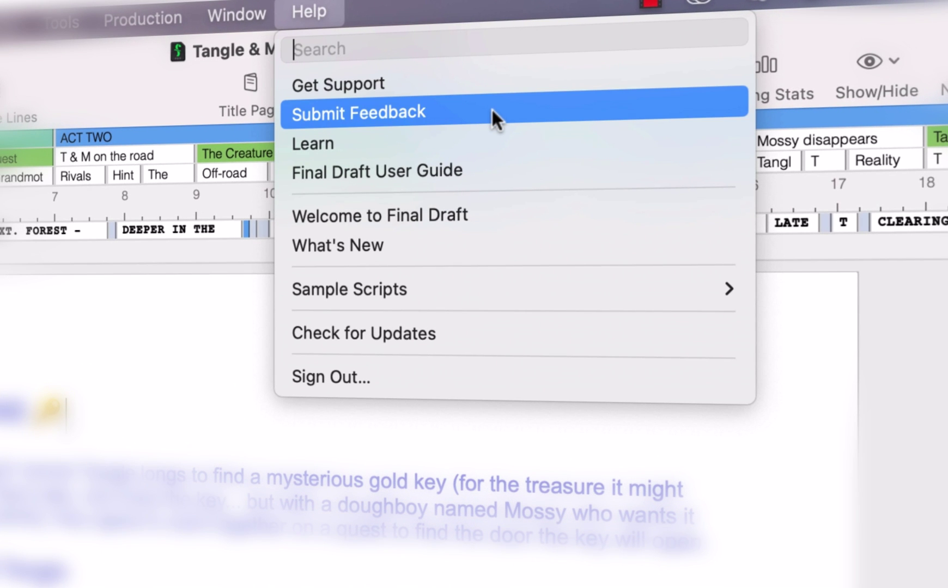
{"action": "left_click", "coordinate": [647, 438]}
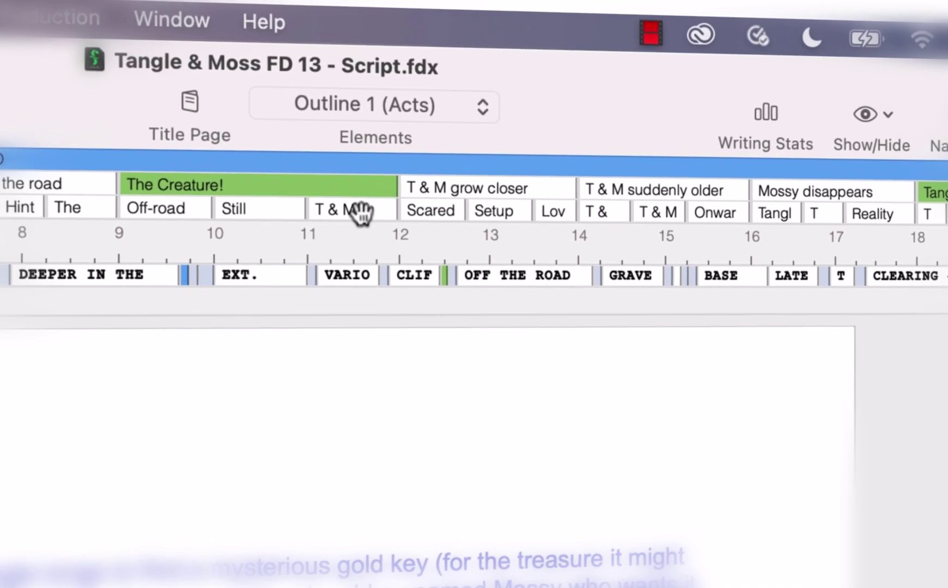
{"action": "left_click", "coordinate": [275, 21]}
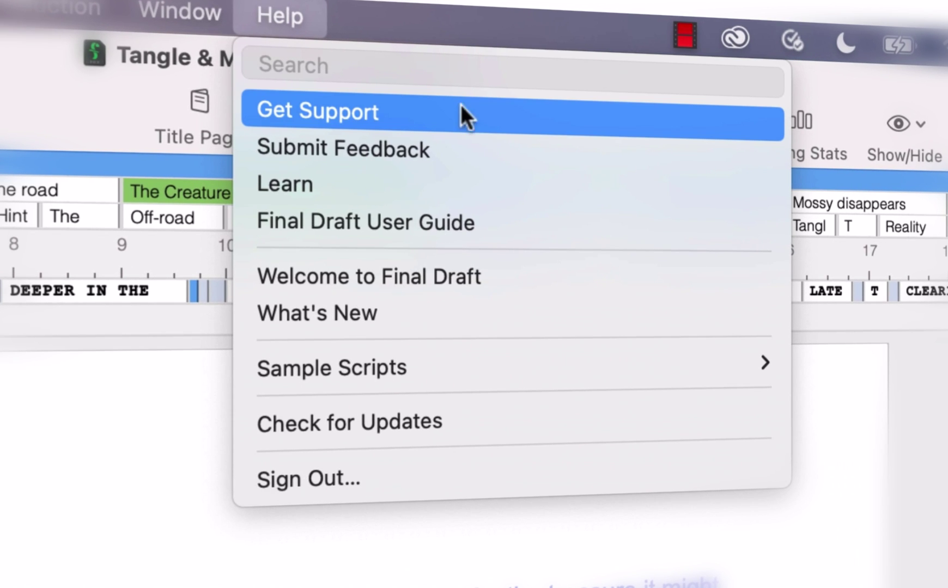